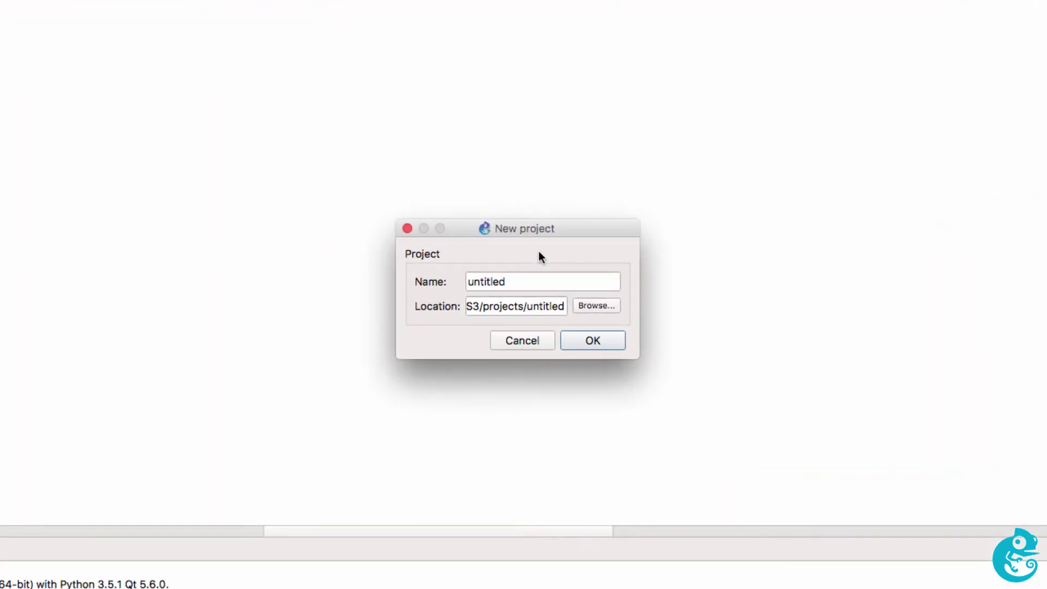
Replace the default project name with 'My First GNS 3 Network'
left_click_drag(524, 281, 435, 281)
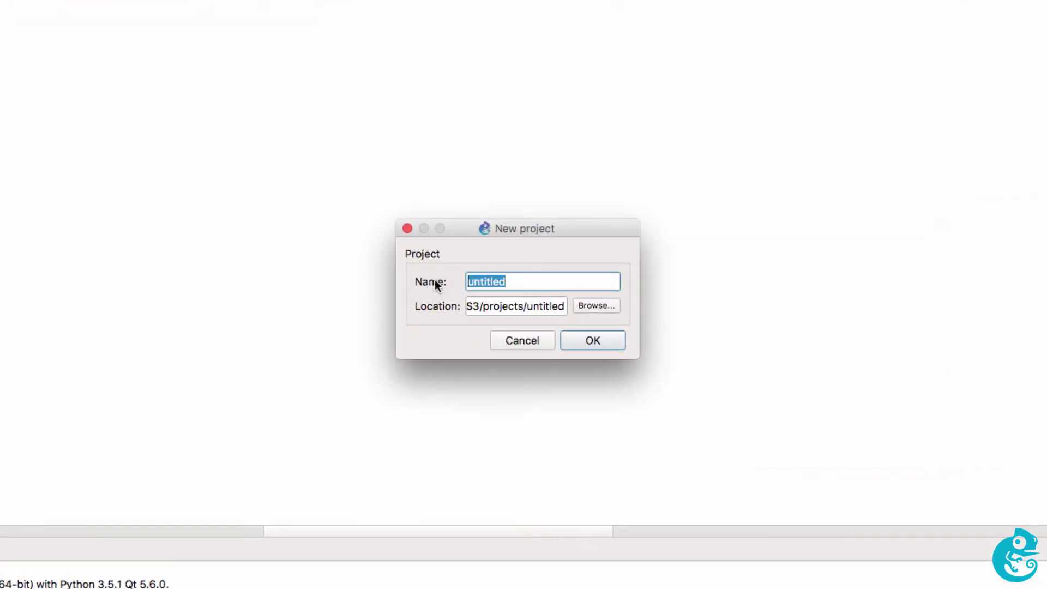
type("My ")
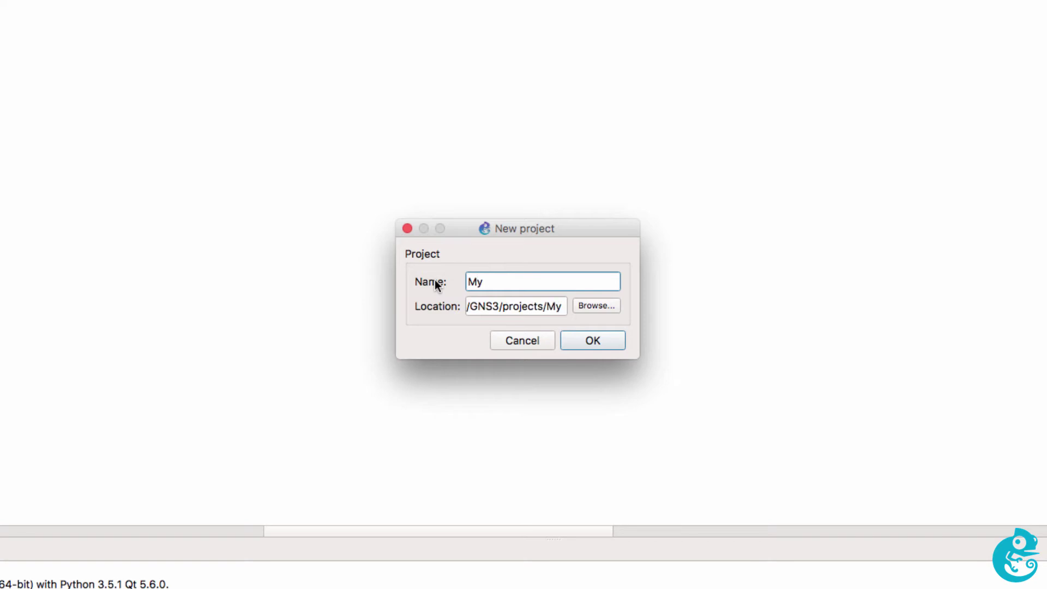
type("First GNS ")
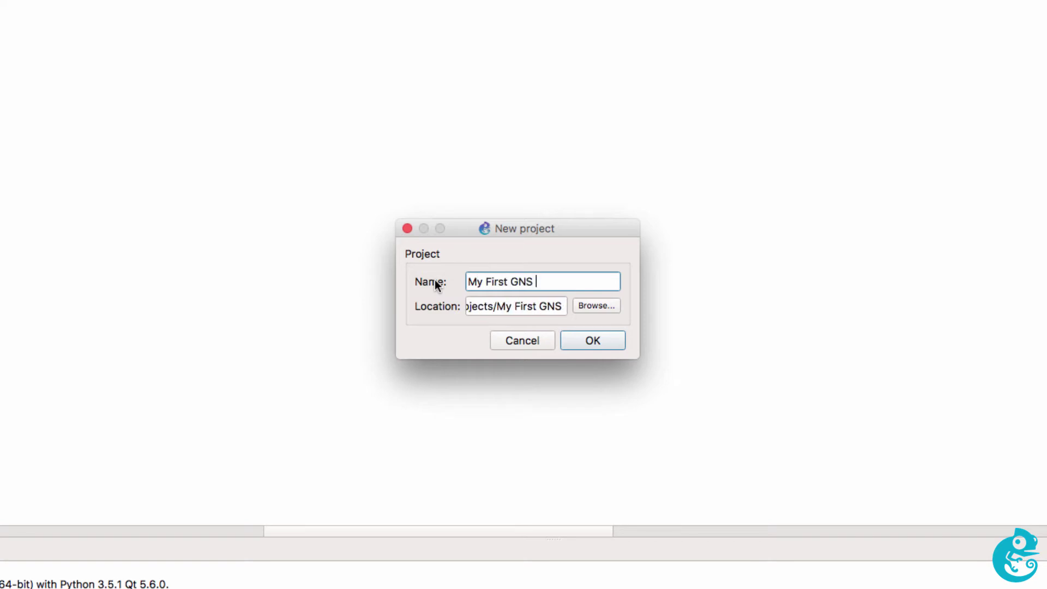
type("3 Network")
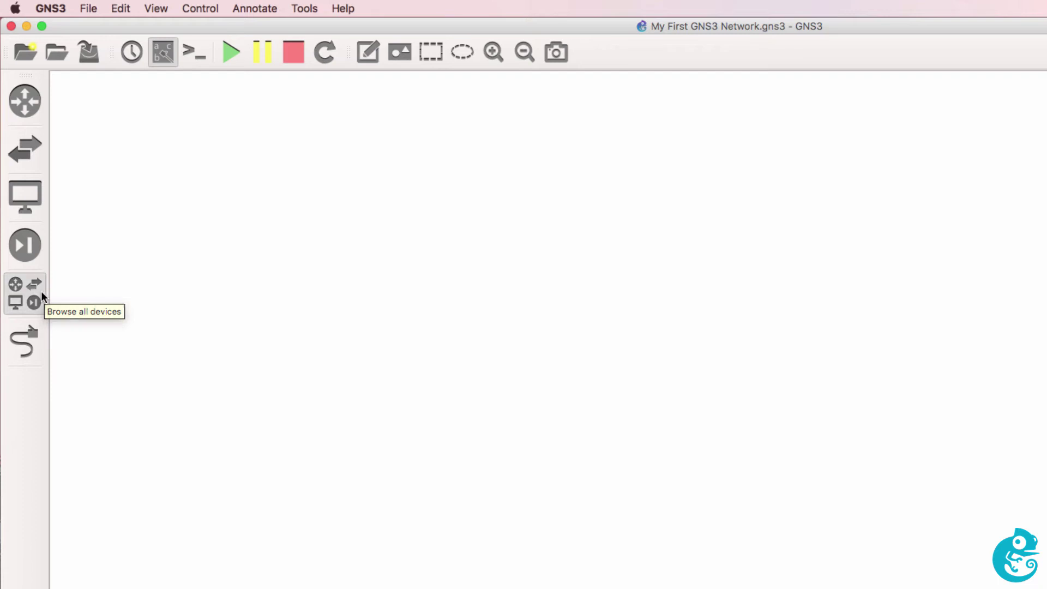
Place two VPCS PCs and an Ethernet hub between them on the local server
left_click(41, 293)
left_click(114, 348)
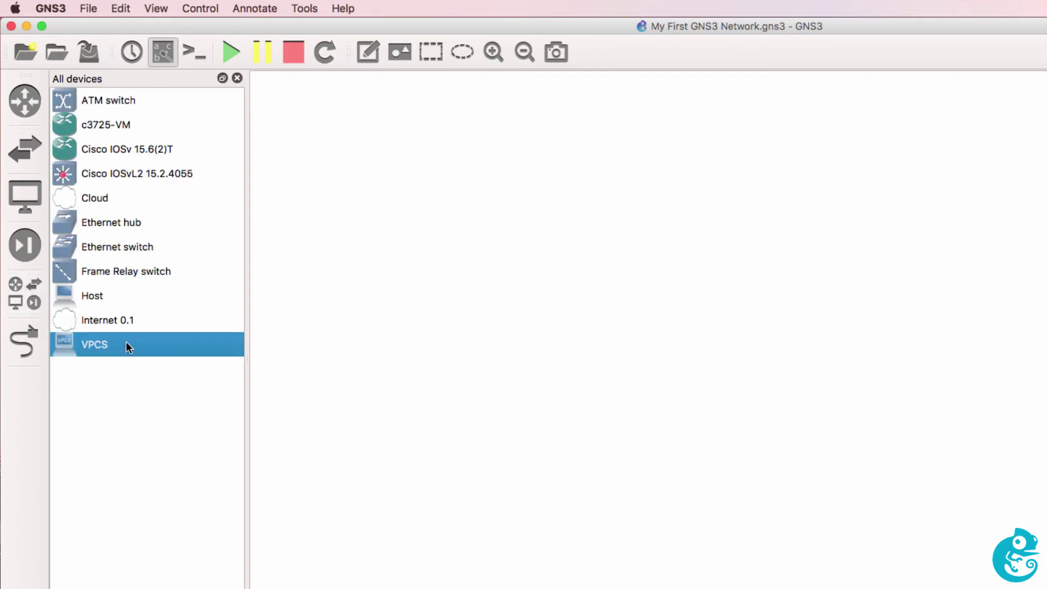
left_click_drag(107, 345, 482, 262)
left_click_drag(103, 345, 1001, 255)
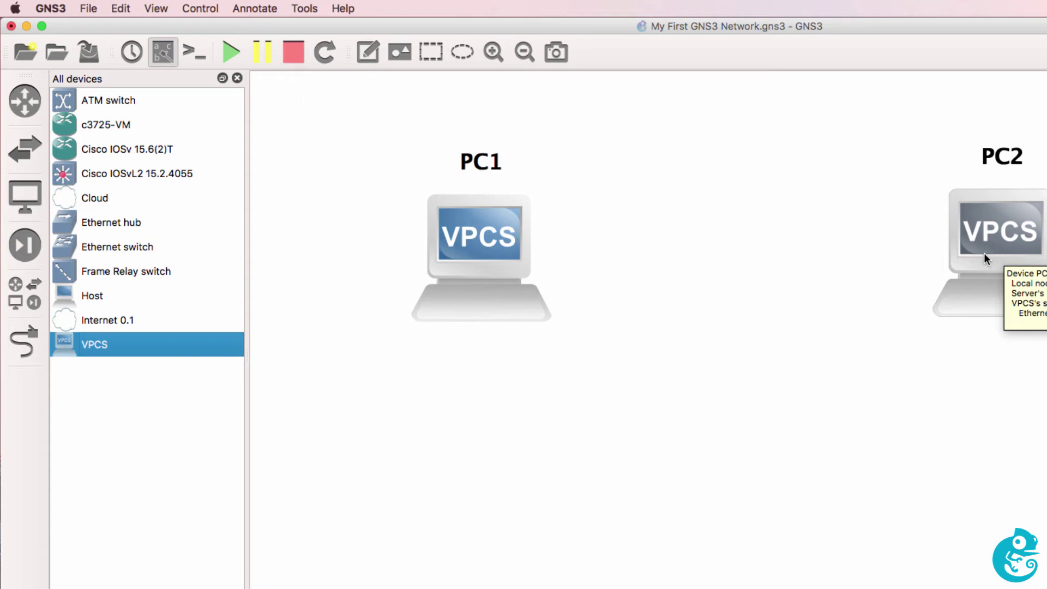
left_click_drag(110, 221, 745, 243)
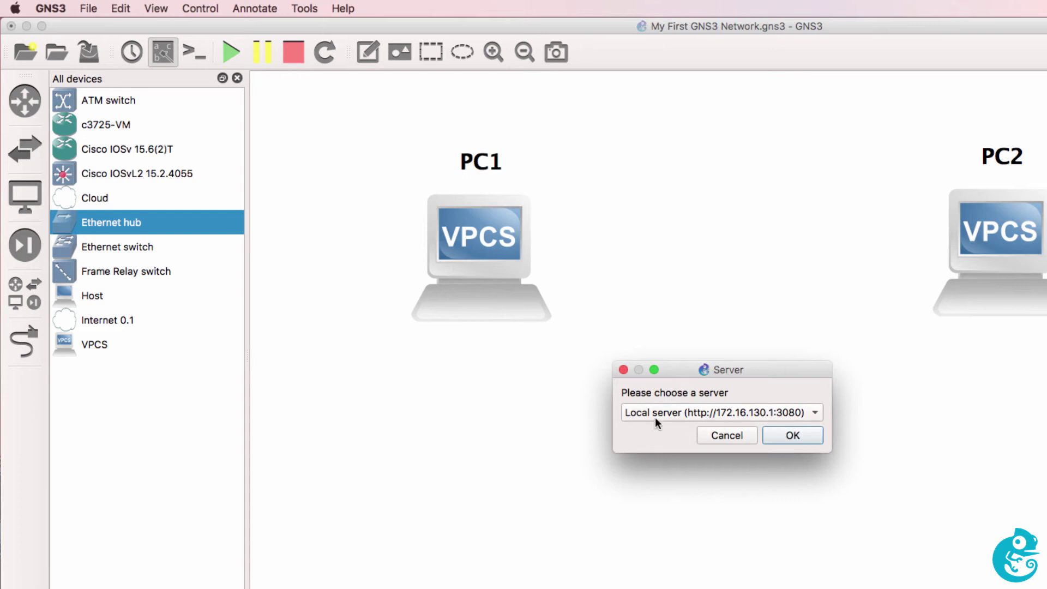
left_click(786, 435)
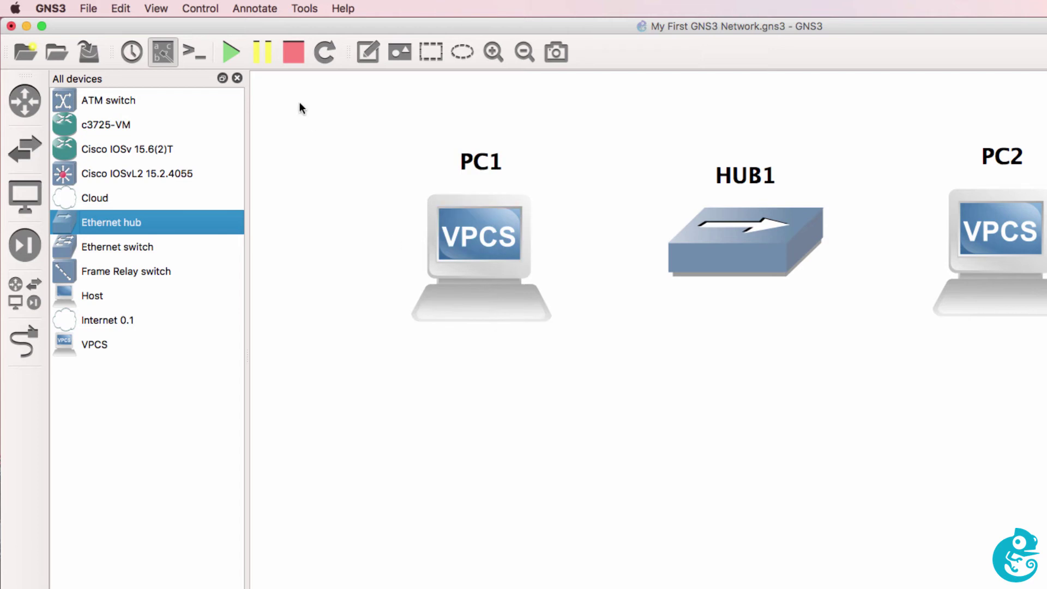
Close the device list and spread PC1, HUB1 and PC2 across the workspace
left_click(238, 78)
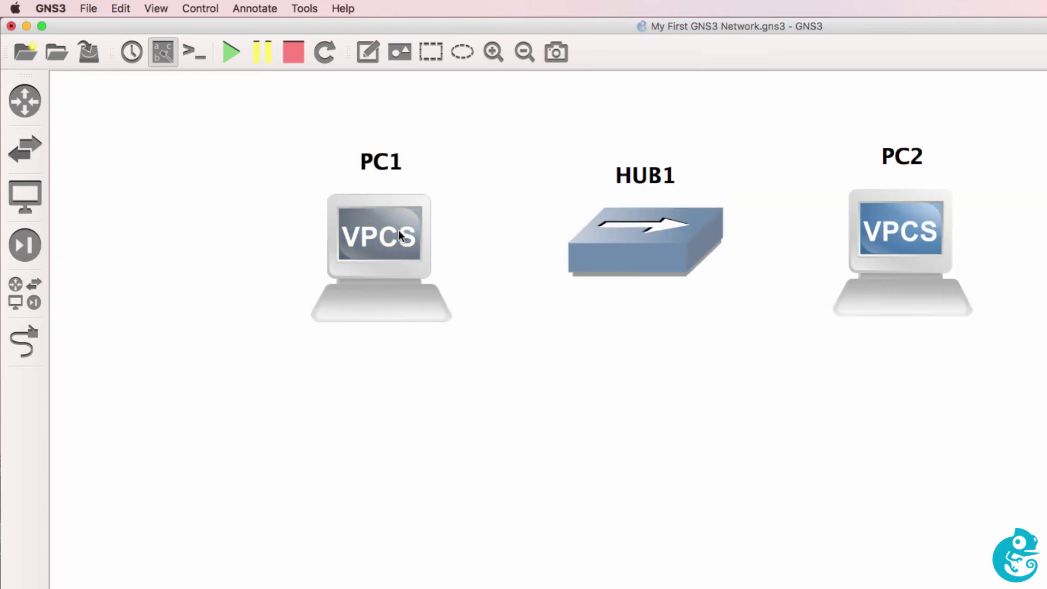
left_click_drag(400, 232, 283, 236)
left_click_drag(685, 270, 671, 276)
left_click_drag(891, 258, 962, 267)
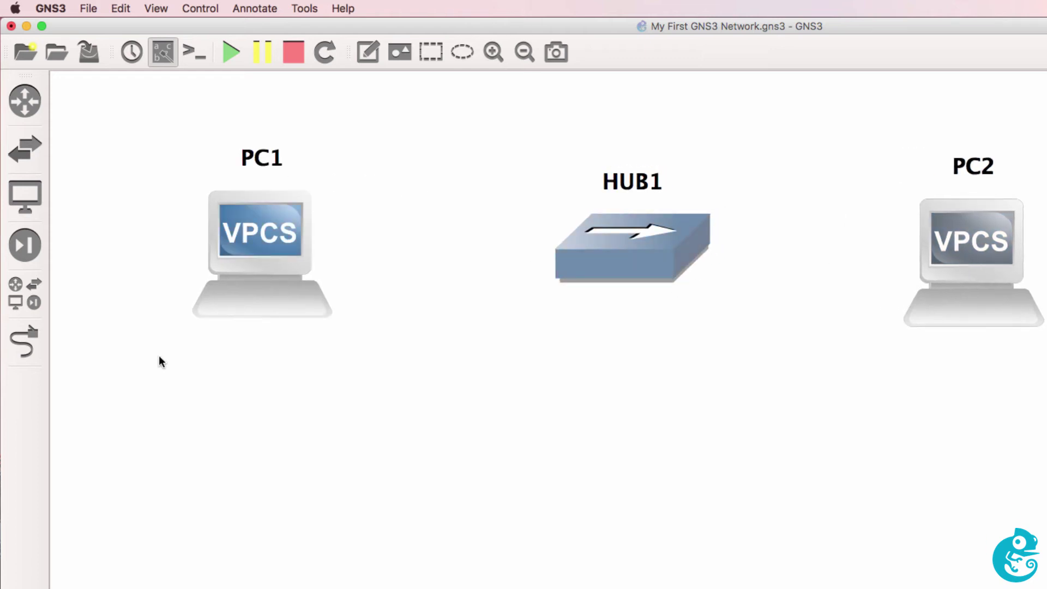
left_click(24, 341)
left_click(24, 341)
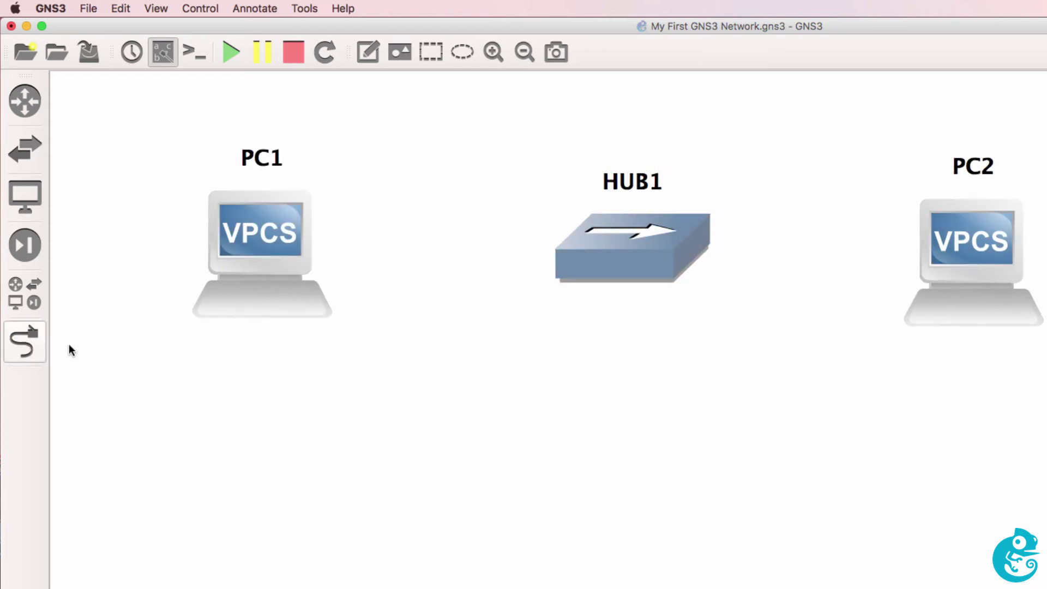
Cable PC1's Ethernet0 to HUB1 port 1
left_click(34, 351)
left_click(264, 229)
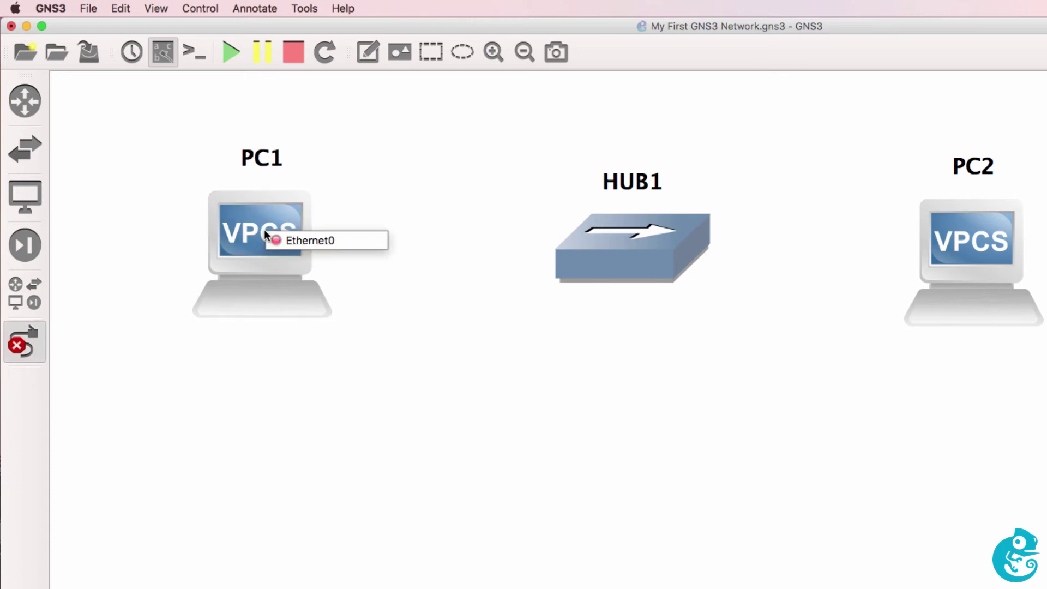
left_click(325, 243)
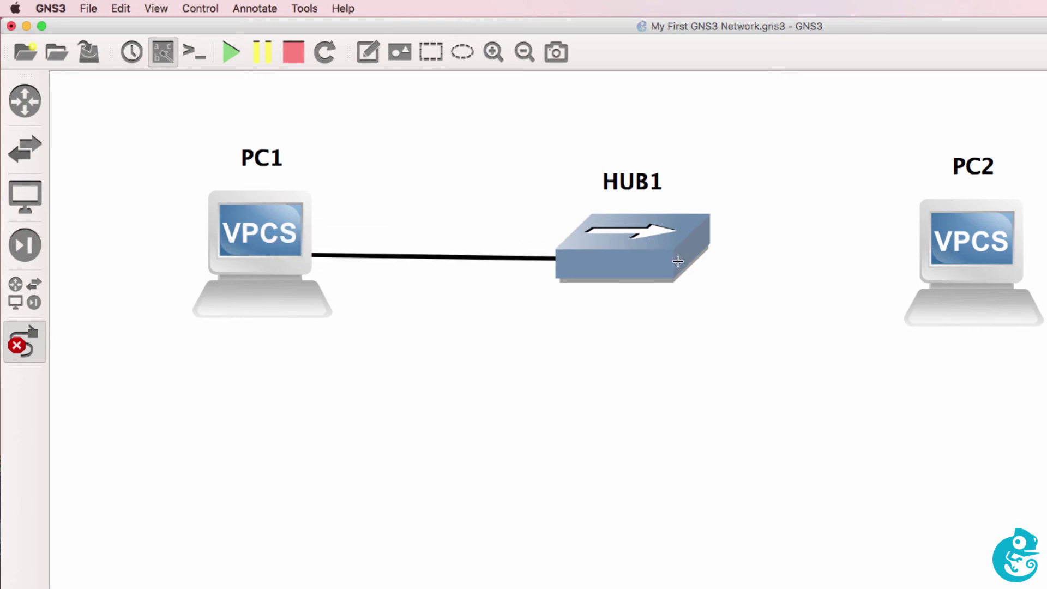
left_click(625, 260)
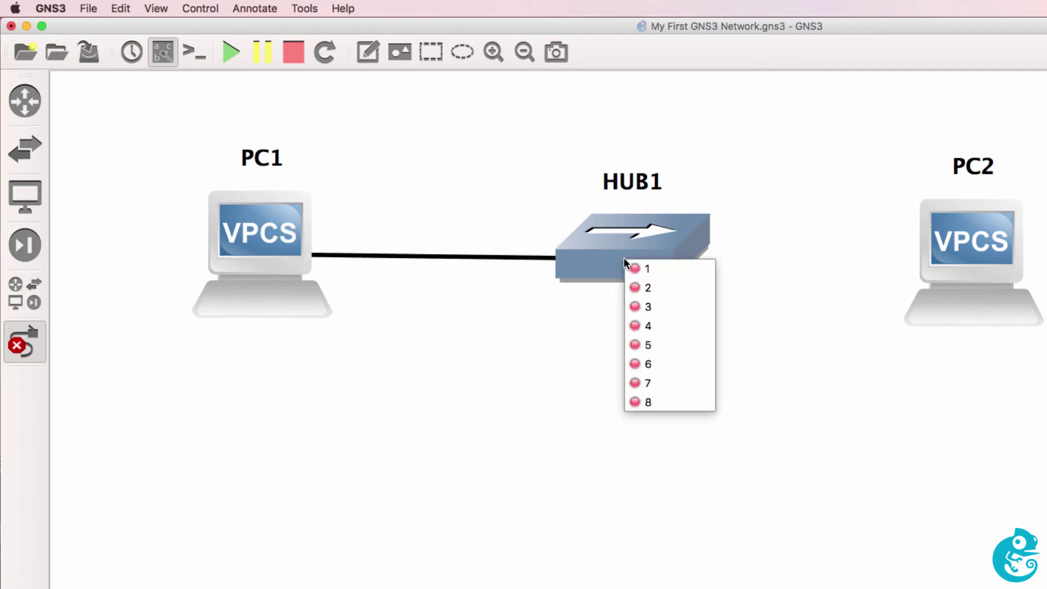
left_click(676, 270)
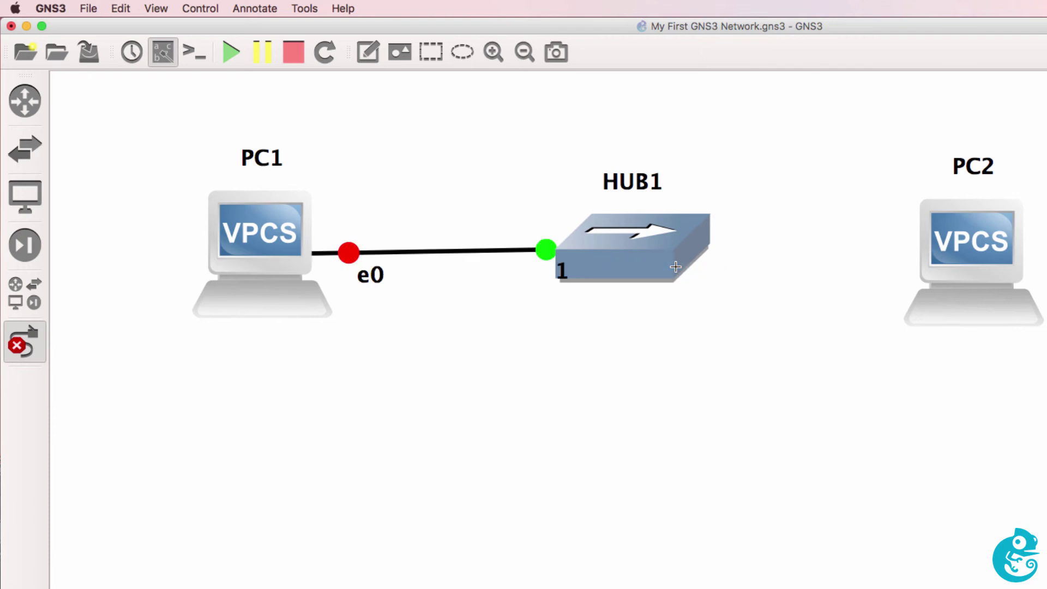
Cable PC2's Ethernet0 to HUB1 port 2
left_click(977, 237)
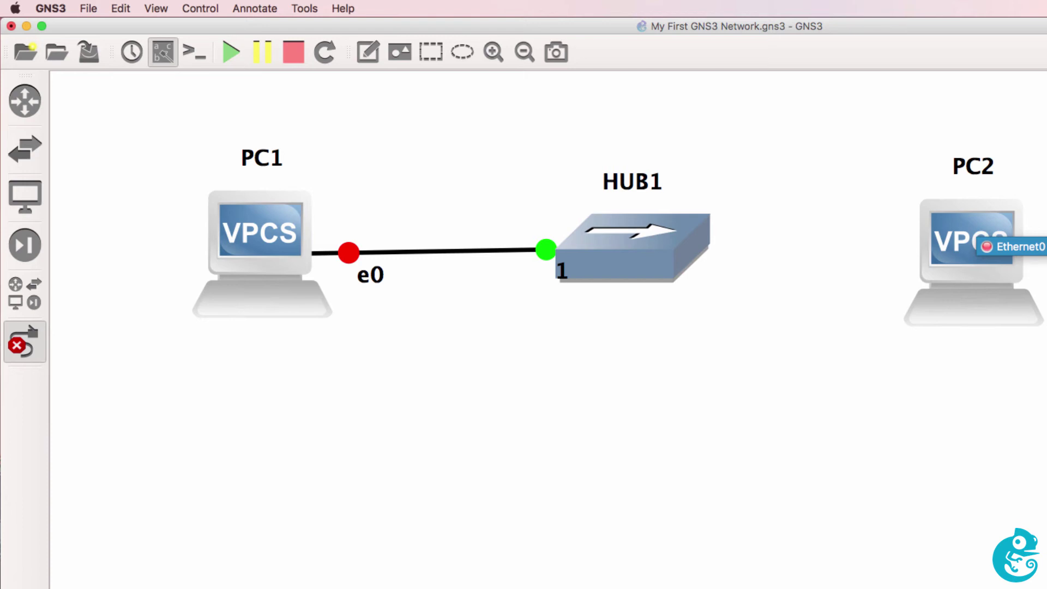
left_click(1041, 247)
left_click(663, 254)
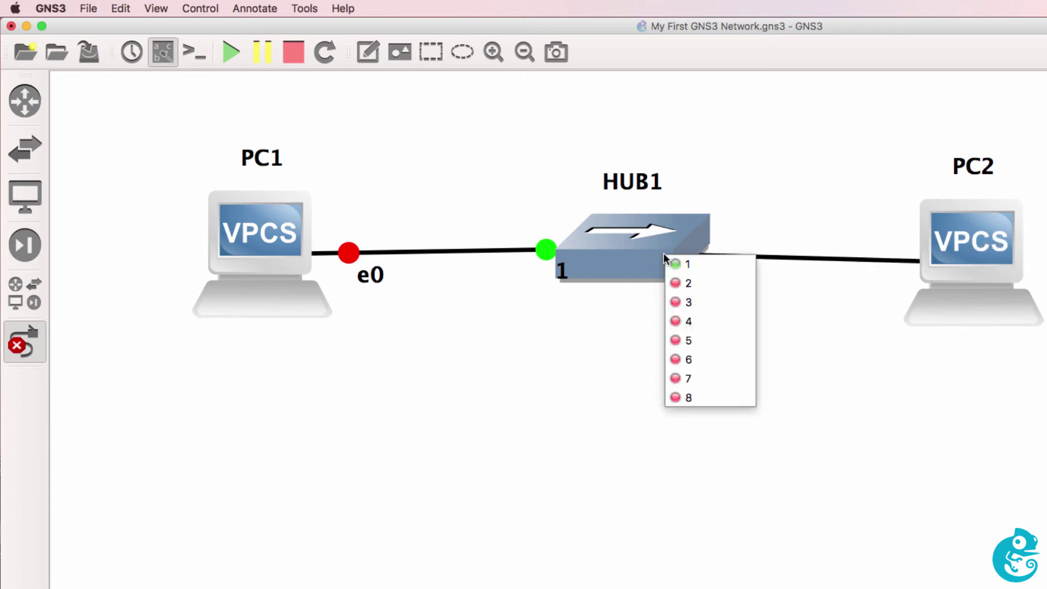
left_click(699, 280)
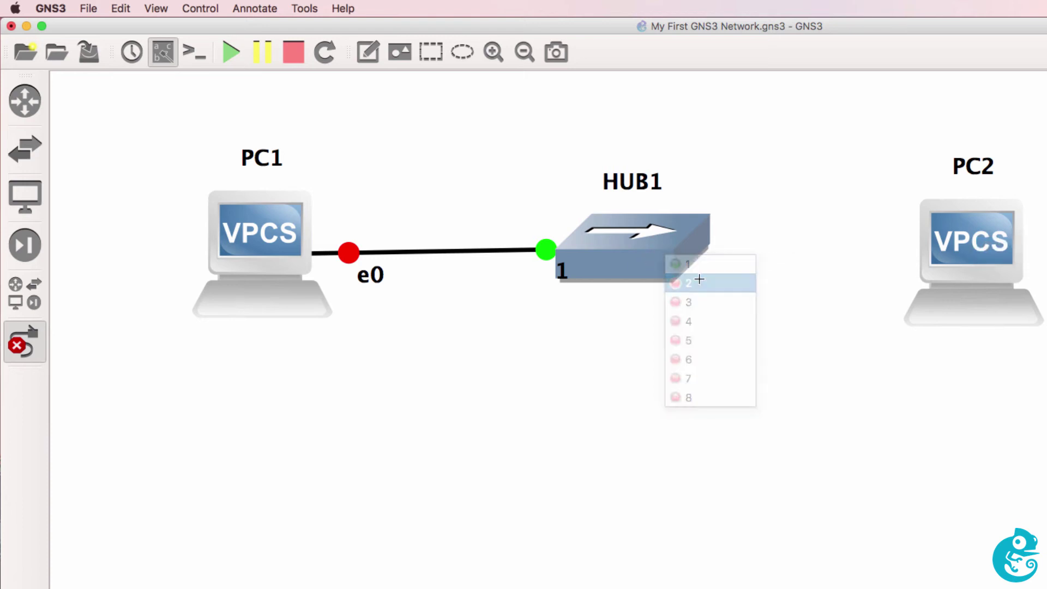
Stop link drawing and reposition HUB1, PC2 and their port labels to straighten links
left_click(27, 344)
left_click_drag(665, 234, 669, 240)
left_click_drag(560, 275, 527, 275)
left_click_drag(968, 242, 971, 231)
left_click_drag(905, 276, 879, 286)
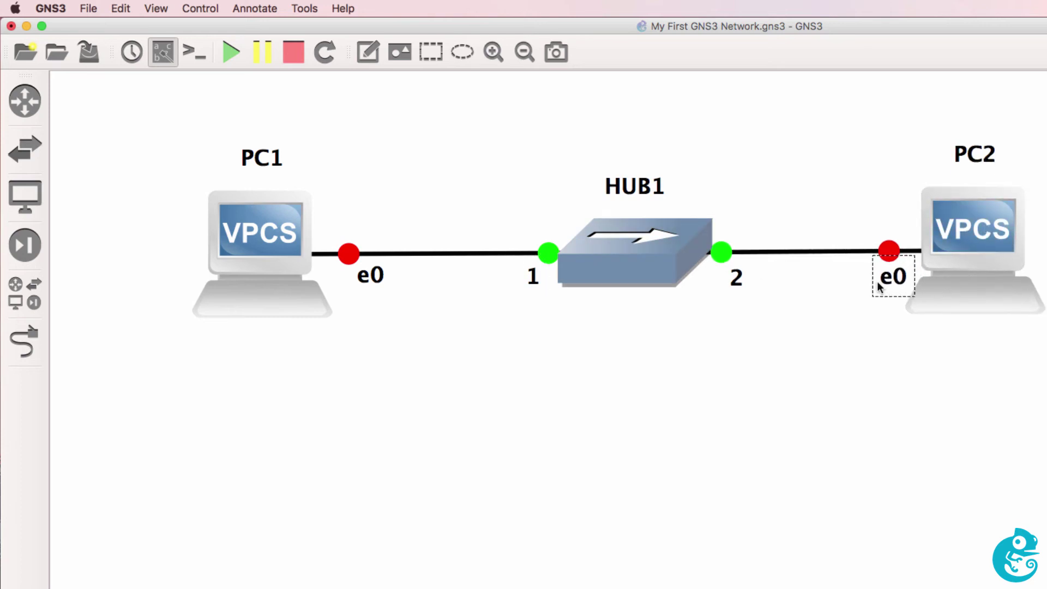
Toggle the interface labels off and back on, then start all devices
left_click(157, 53)
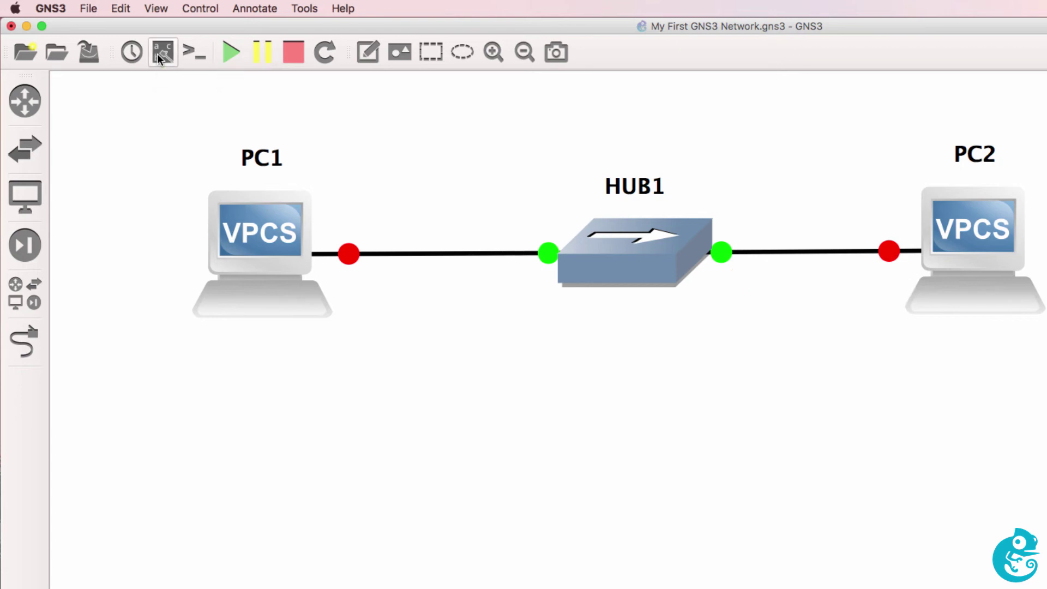
left_click(157, 53)
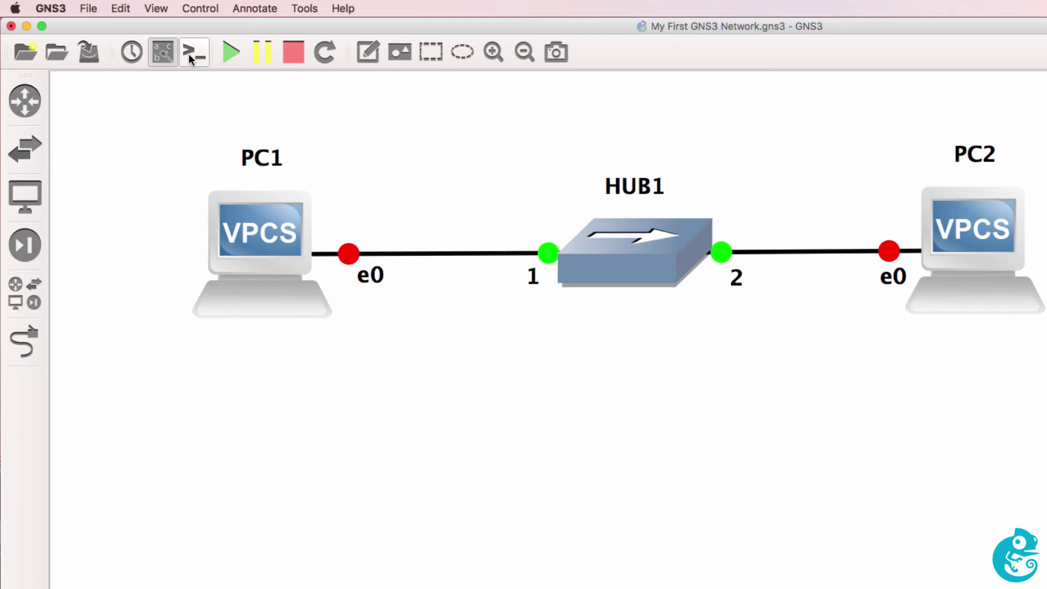
left_click(227, 50)
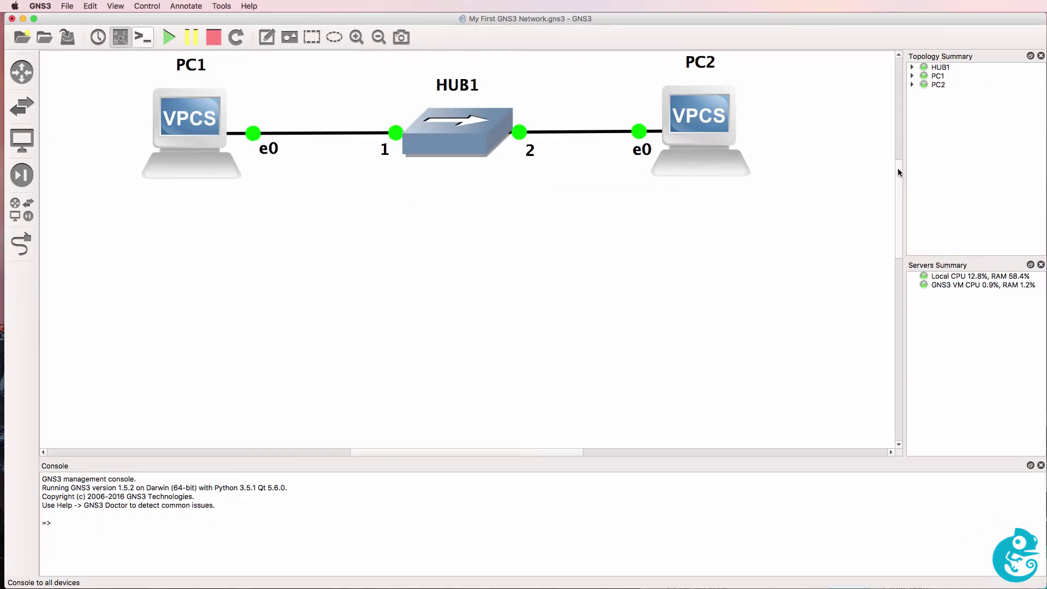
Bring PC1's console session to the front at its VPCS prompt
left_click(281, 265)
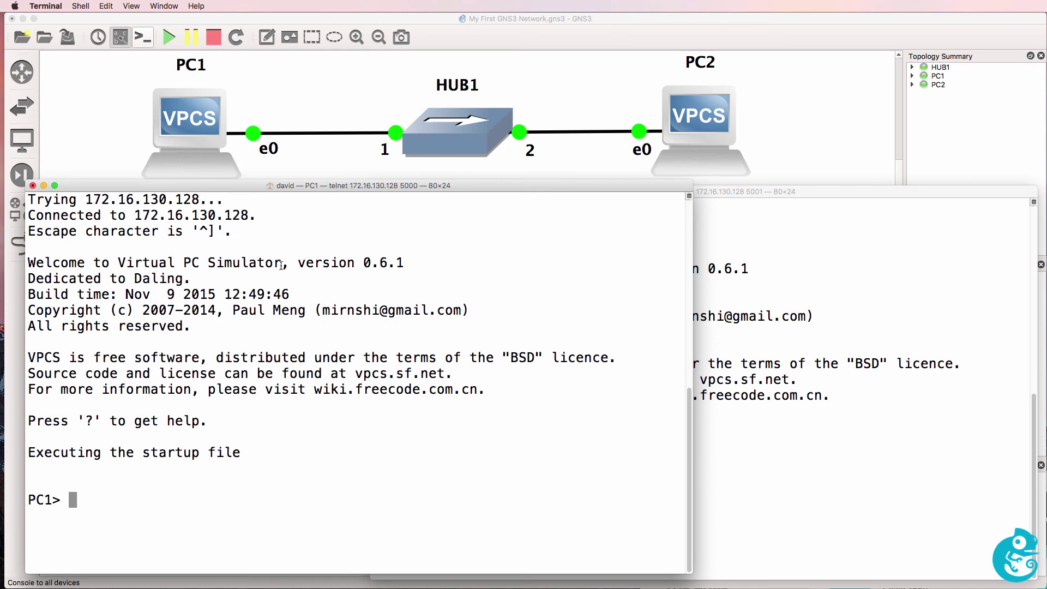
Set PC1's IP to 10.1.1.1 with mask 255.255.255.0 via the ip command
left_click(899, 336)
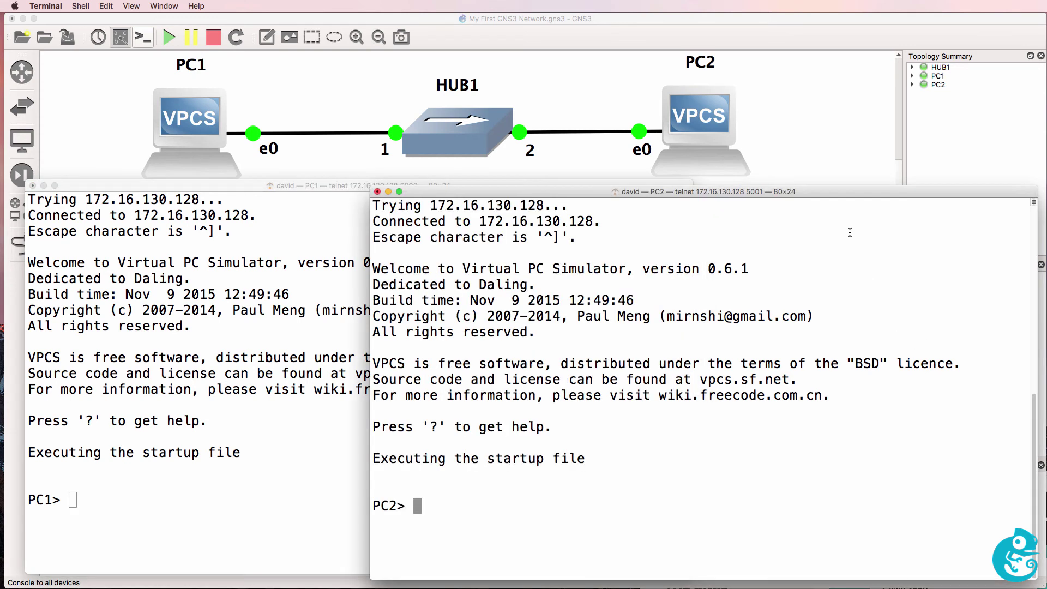
left_click_drag(847, 195, 852, 190)
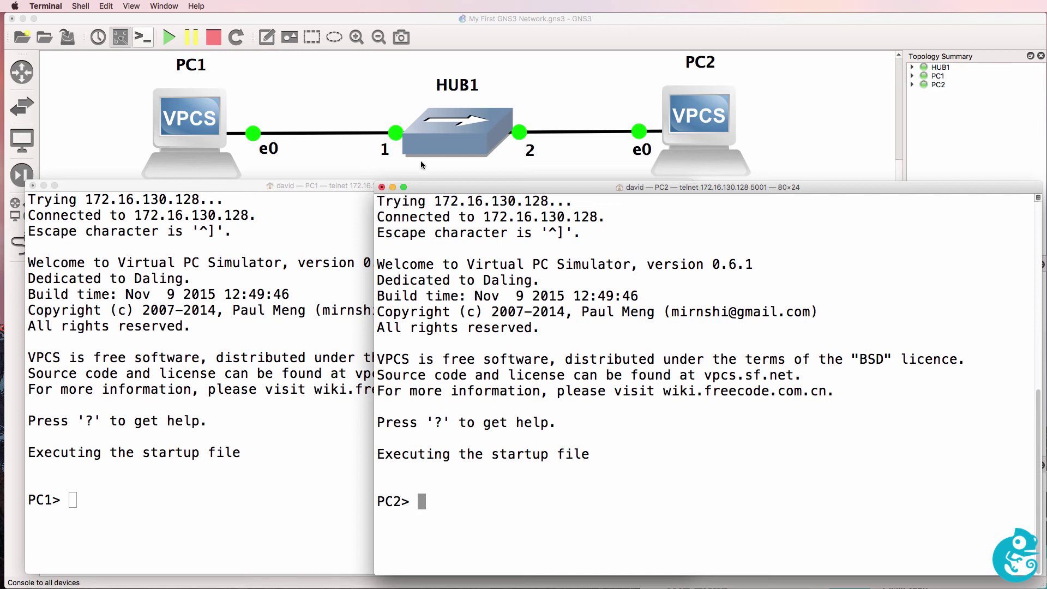
left_click(245, 251)
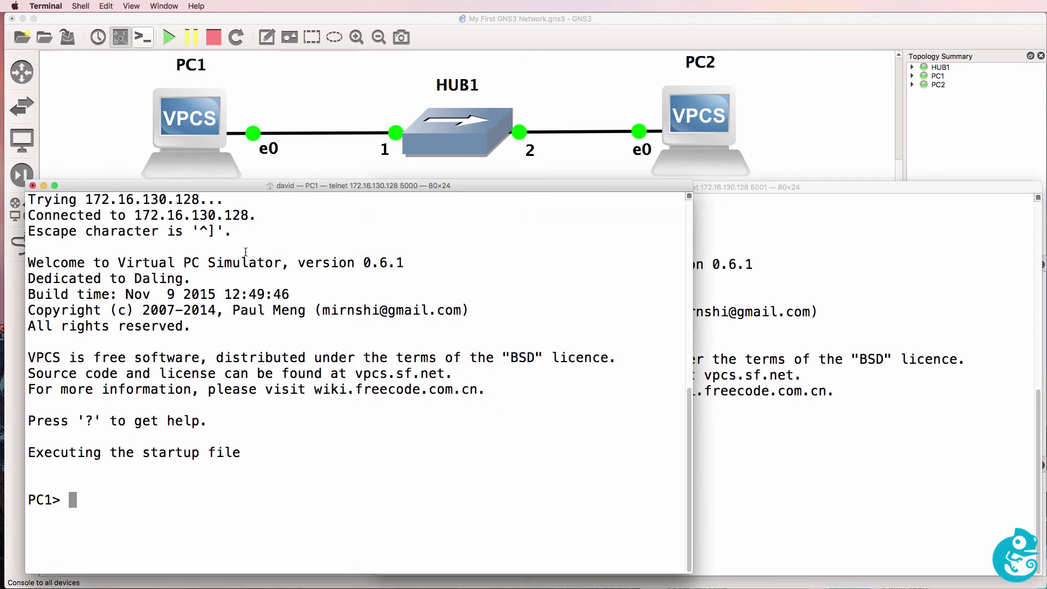
type("ip 10.1")
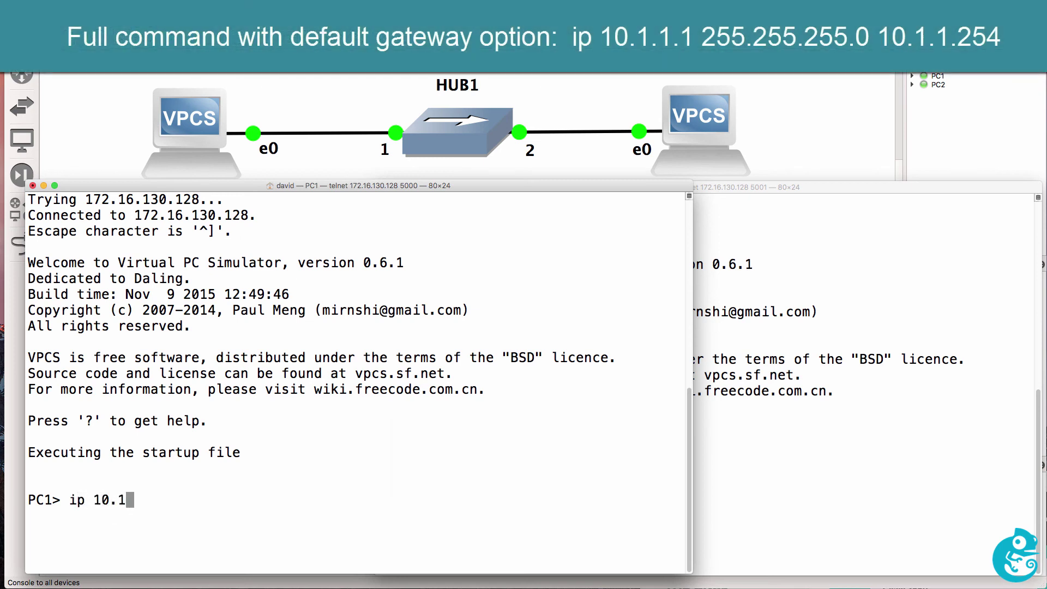
type(".1.1 255.255.255.")
type("0")
key("Return")
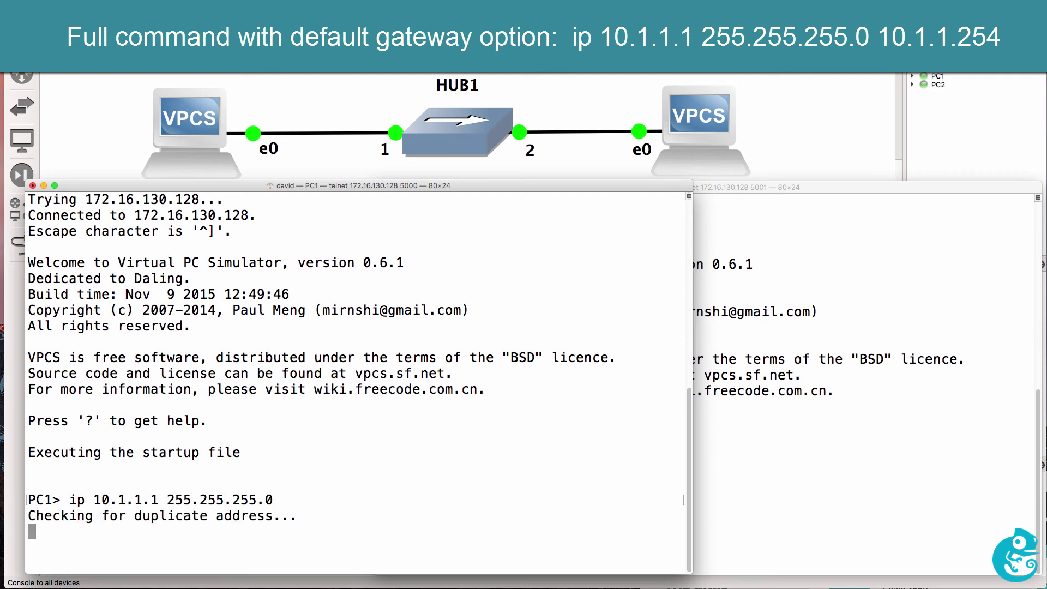
Set PC2's IP to 10.1.1.2 with mask 255.255.255.0
left_click(715, 271)
type("ip ")
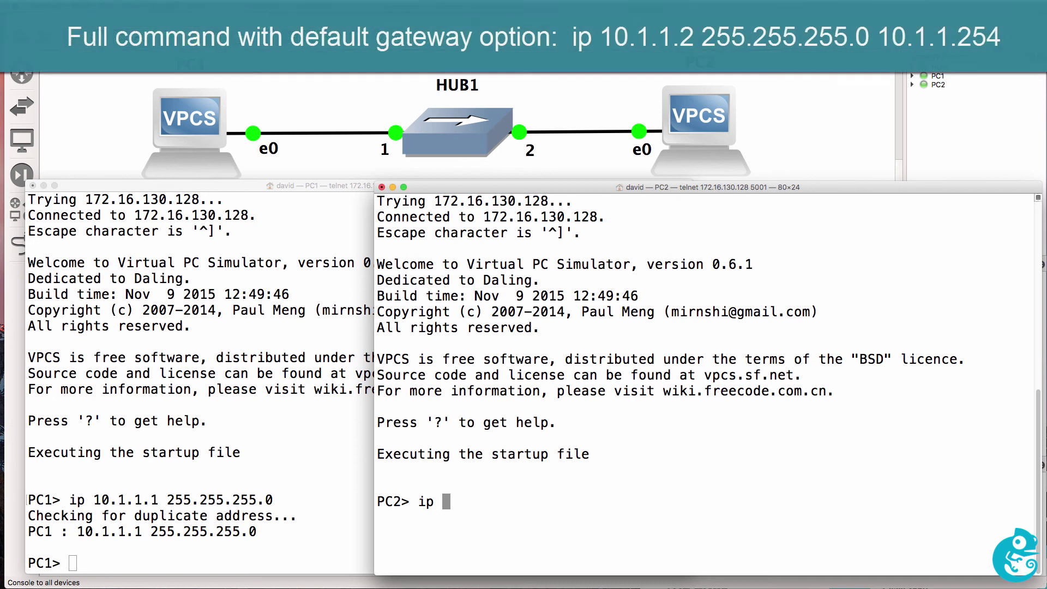
type("10.1.1")
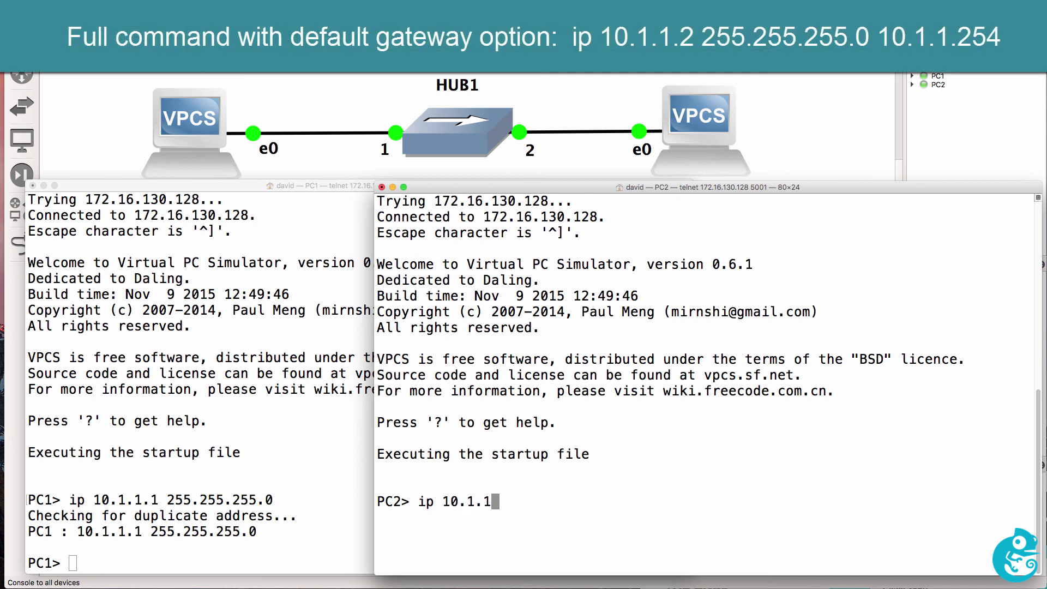
type(".2 255.255.255.0")
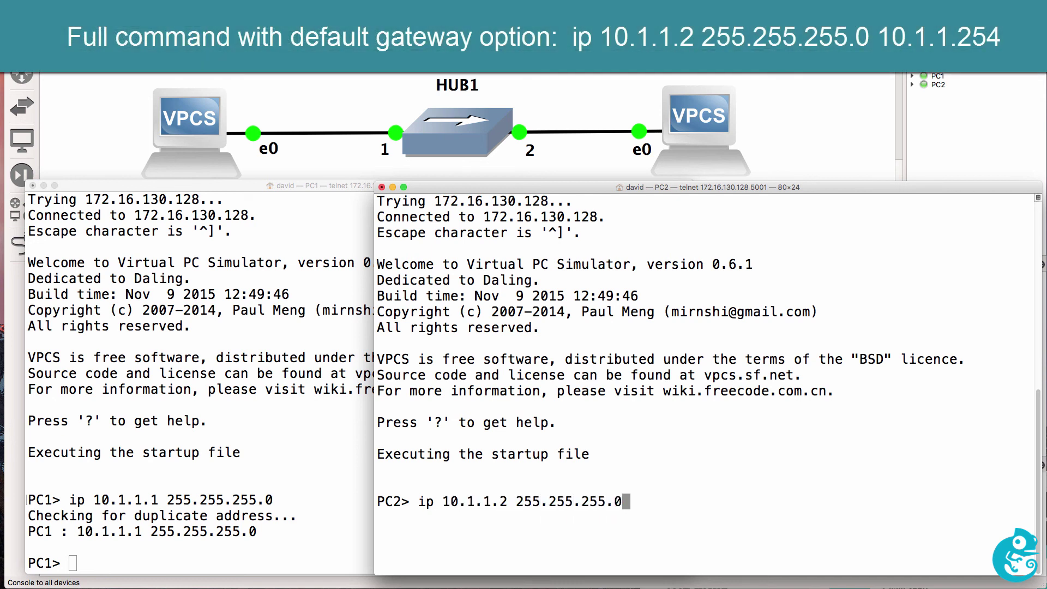
key("Return")
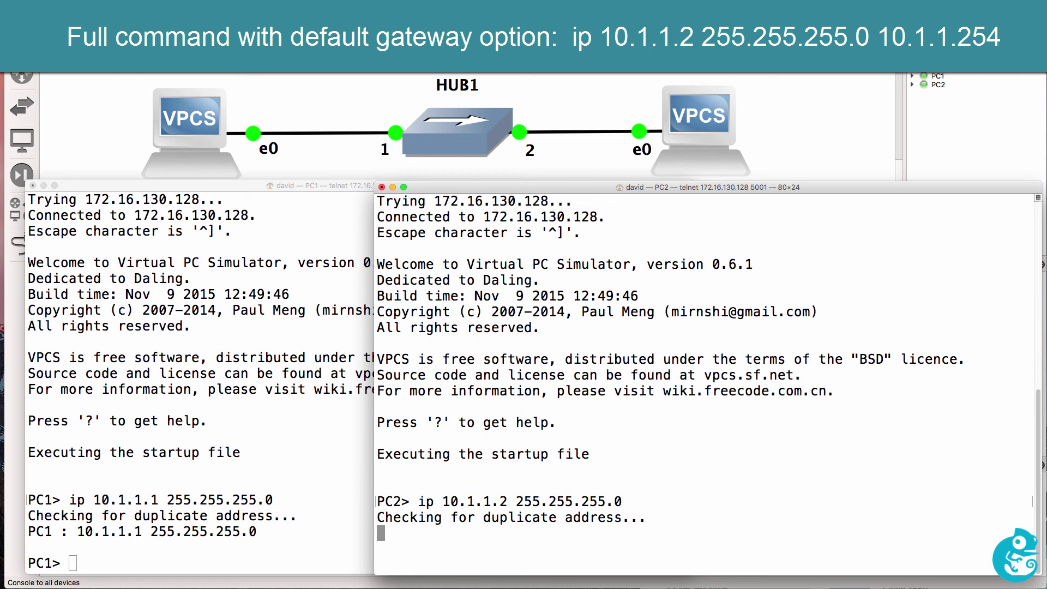
From PC1, ping 10.1.1.1 and then 10.1.1.2 to confirm replies
left_click(256, 360)
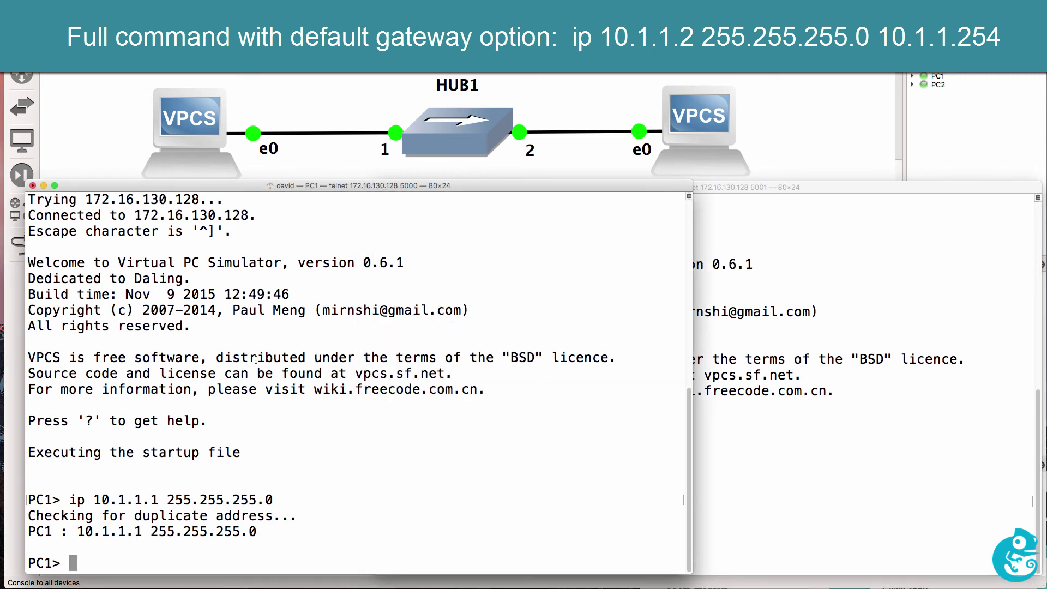
type("ping 10.1.1.1")
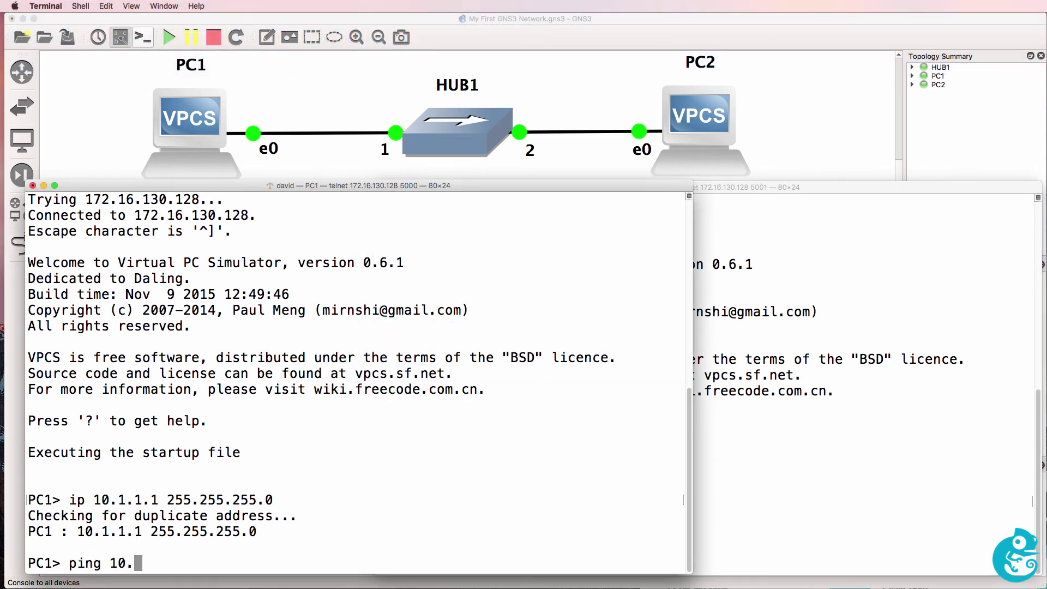
key("Return")
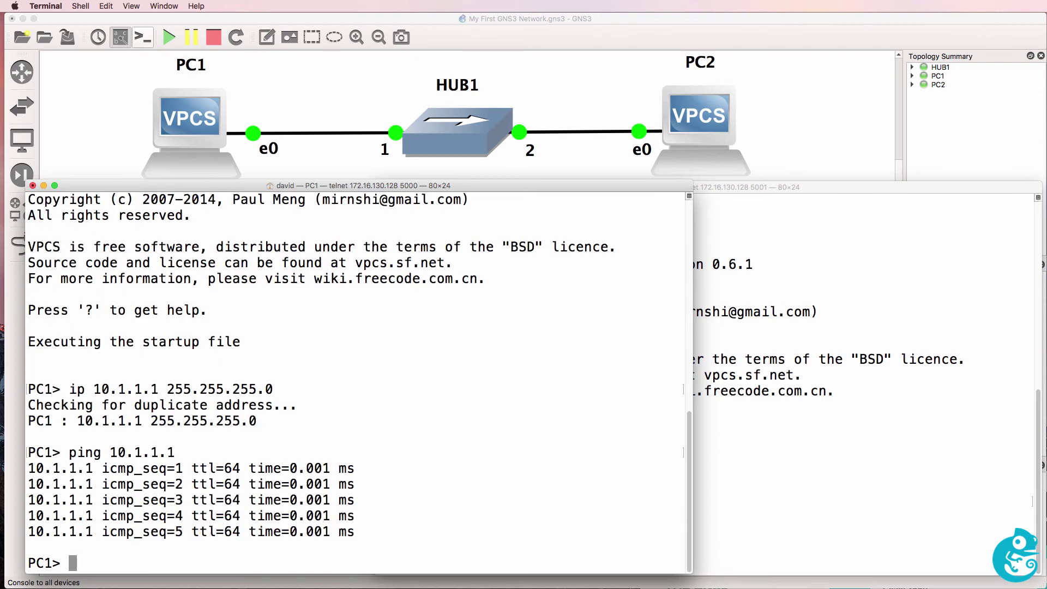
key("Up")
key("BackSpace")
type("2")
key("Return")
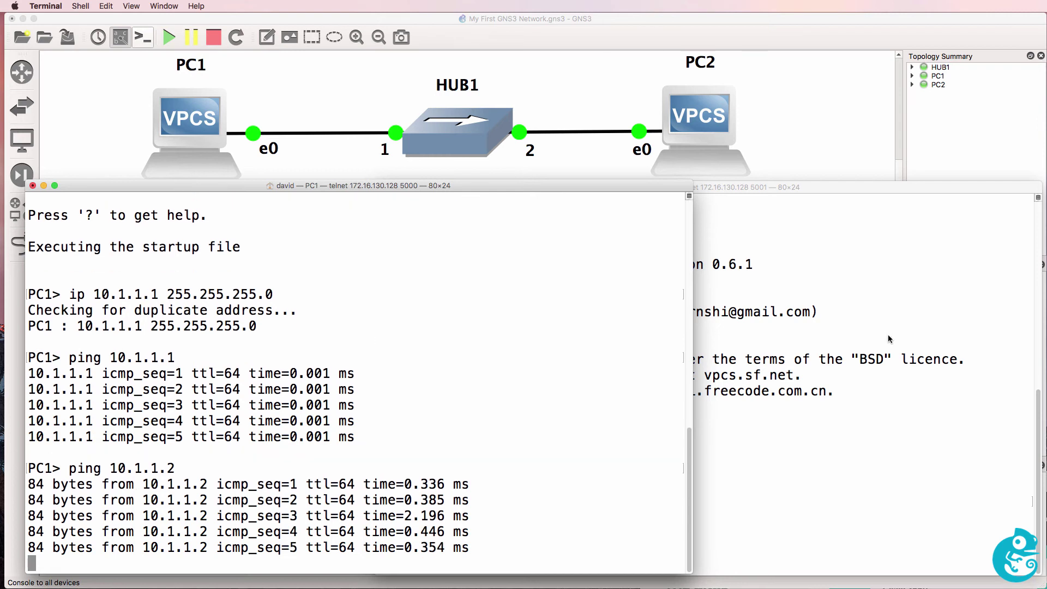
Ping 10.1.1.1 from PC2 for five replies, then resize PC1's console window
left_click(785, 358)
type("ping 10.1.1.1")
key("Return")
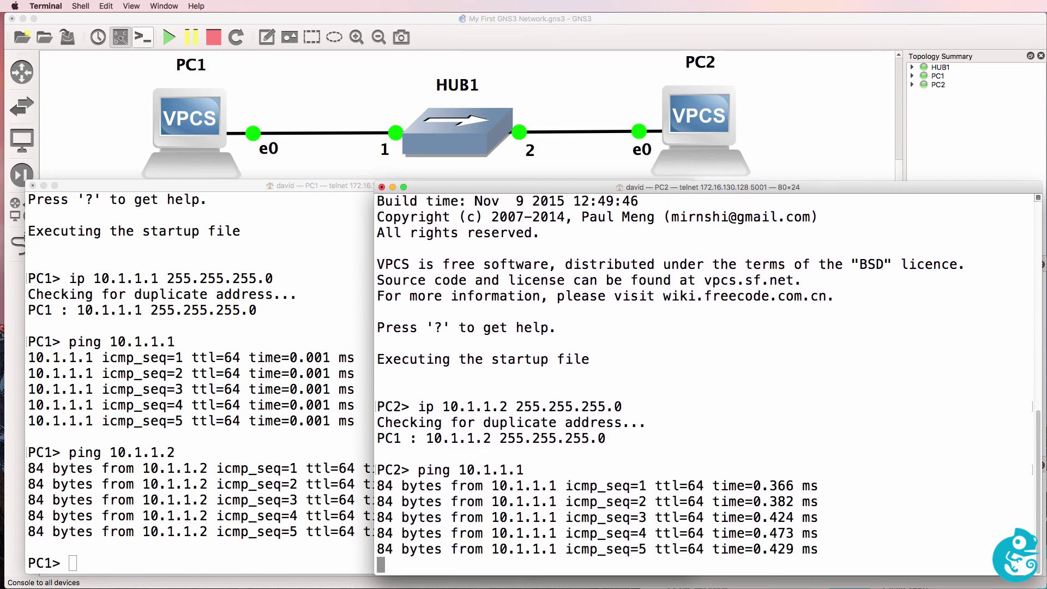
left_click_drag(533, 182, 533, 195)
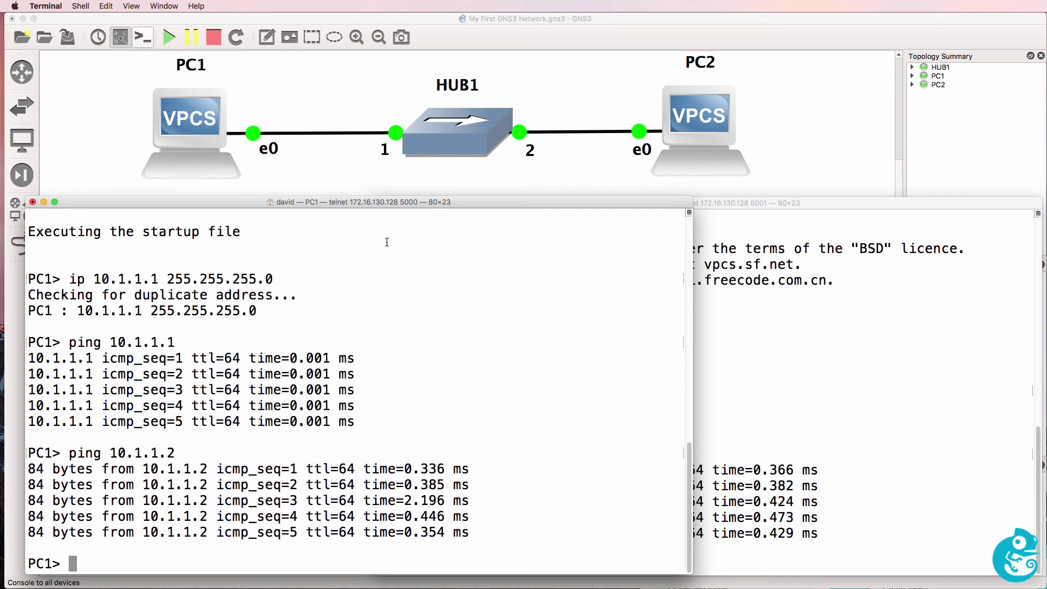
Bring the GNS3 project window forward and show all available devices
left_click(240, 85)
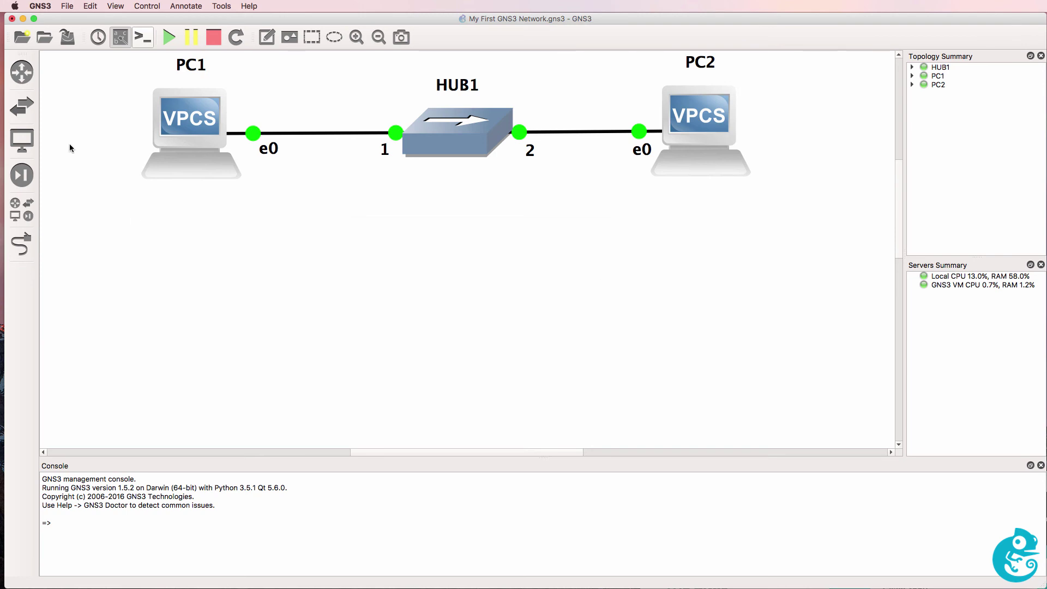
left_click(32, 218)
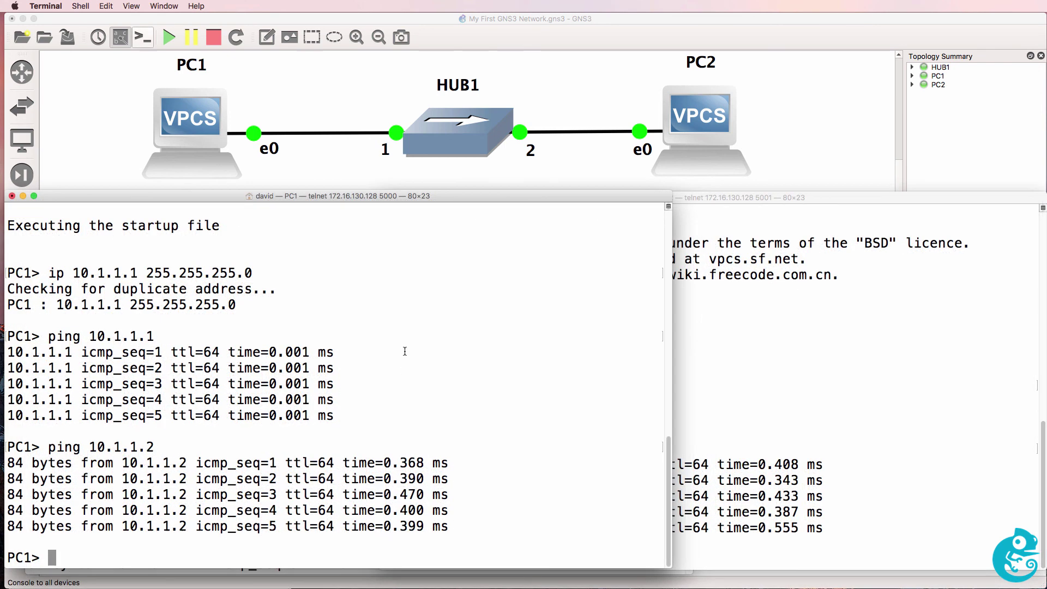
Run save on PC1 and PC2 to store both configurations in startup.vpc
type("save")
key("Return")
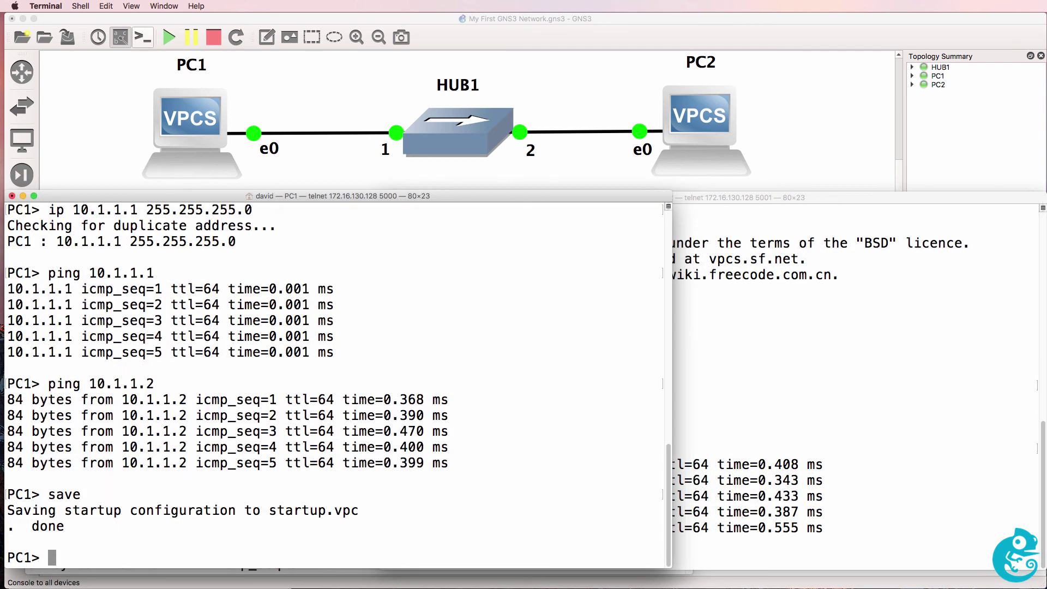
left_click(926, 342)
type("save")
key("Return")
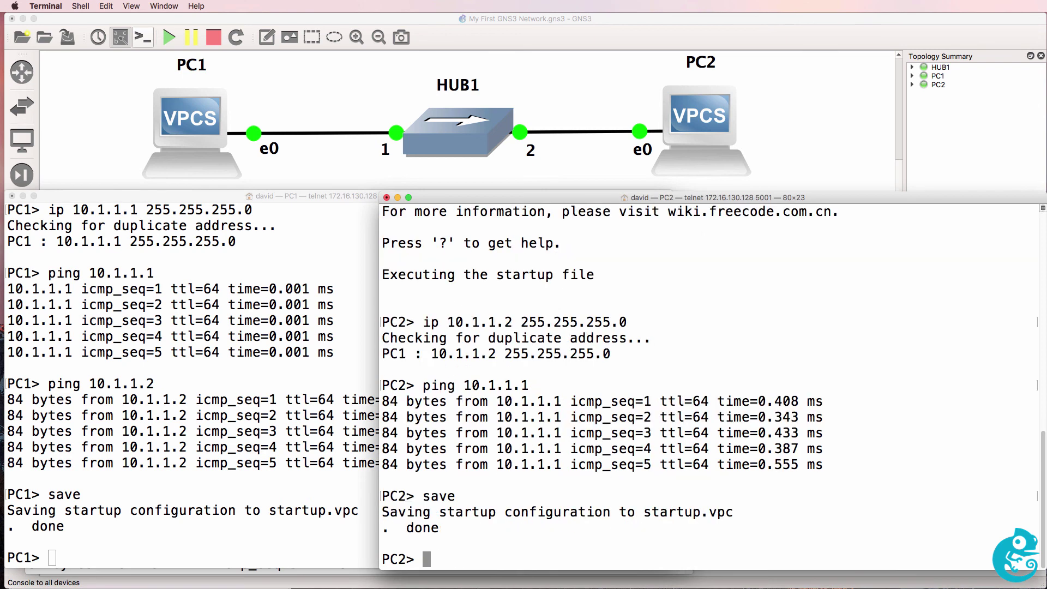
left_click_drag(456, 496, 425, 493)
Stop PC1 and PC2, save the project, and begin a new blank project named untitled
left_click(256, 69)
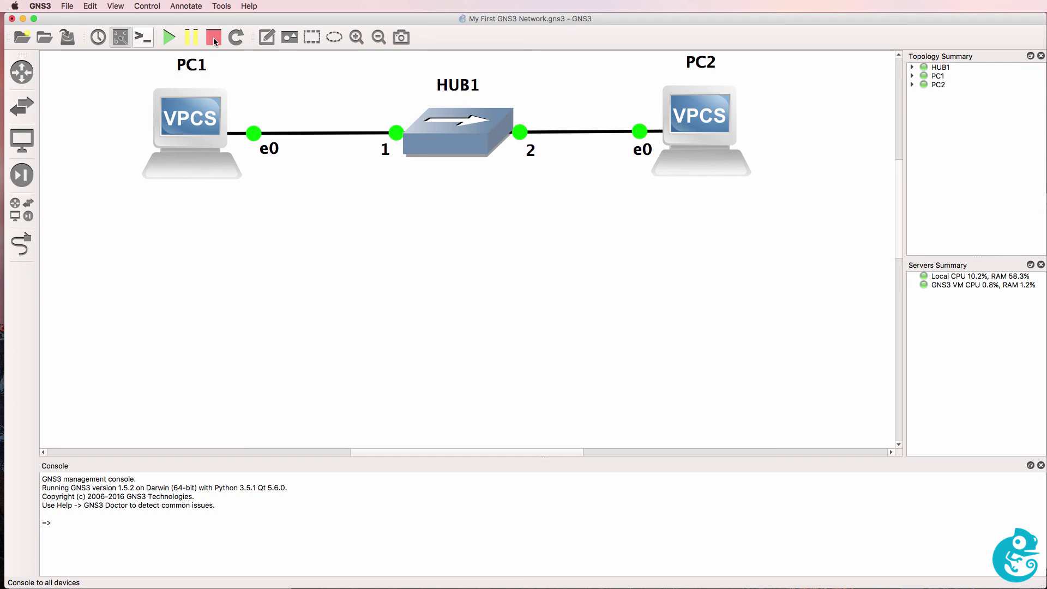
left_click(214, 38)
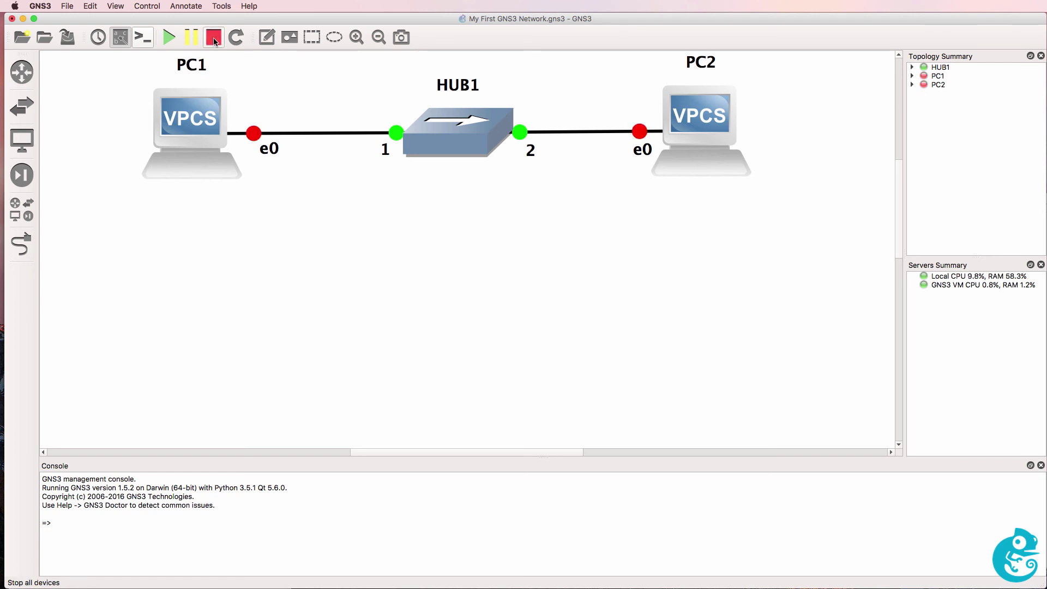
left_click(67, 6)
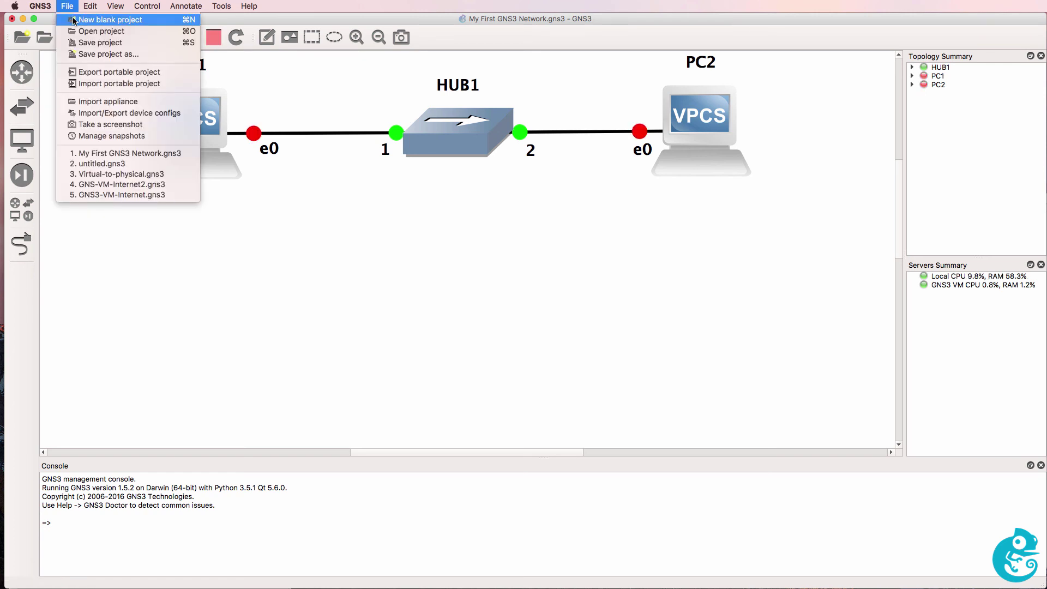
left_click(84, 42)
left_click(67, 6)
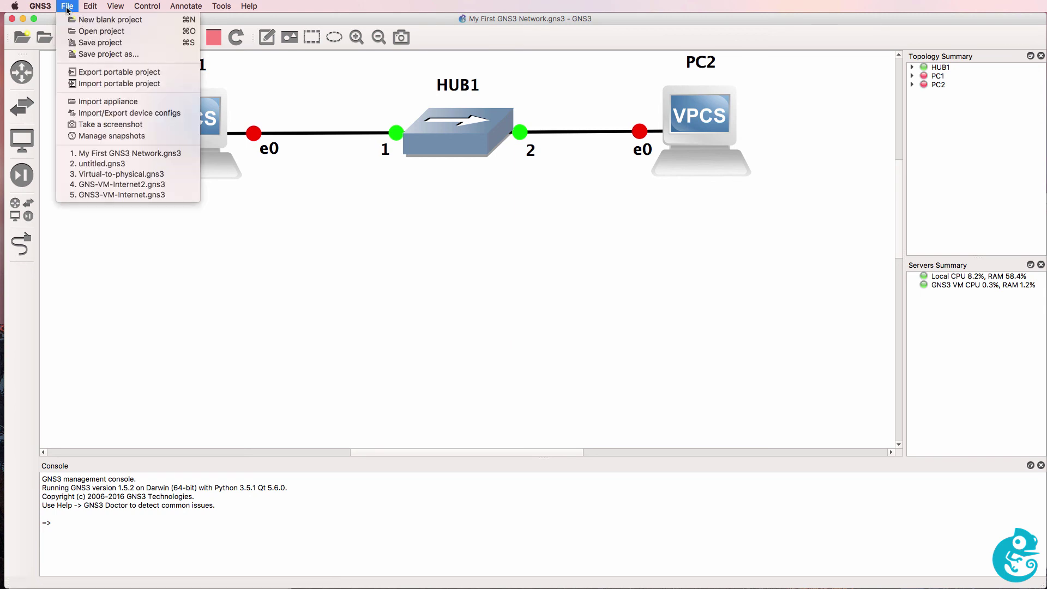
left_click(84, 23)
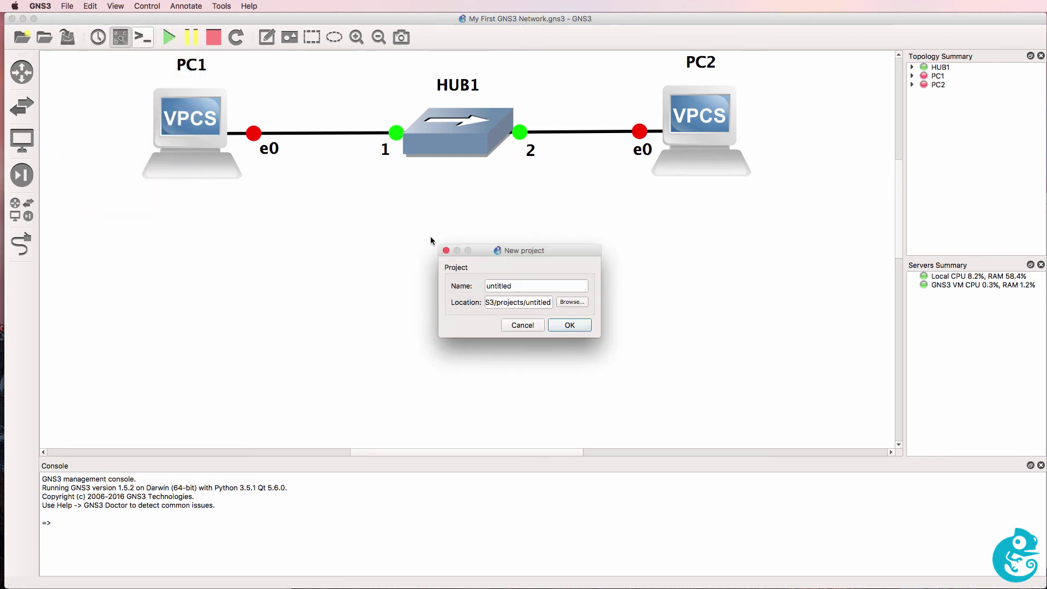